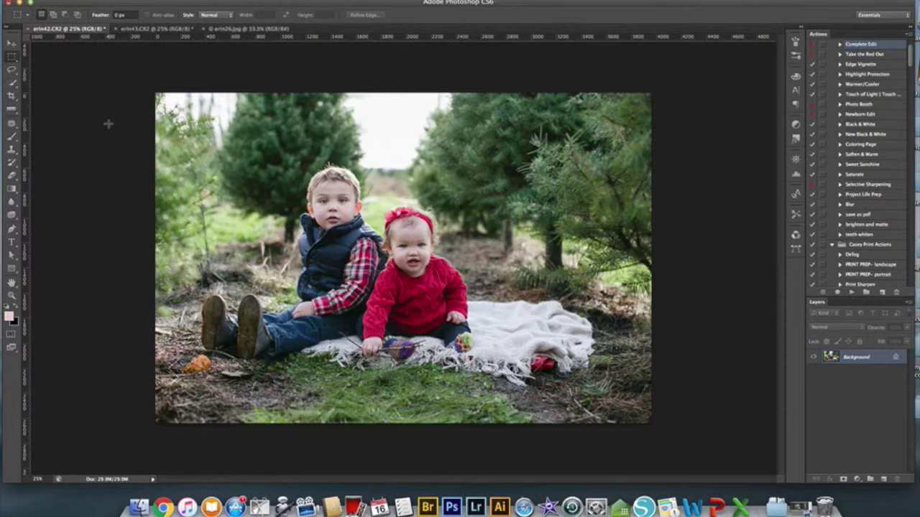
Step: Compare the source photos erin42.CR2 and erin43.CR2 with the finished composite erin26.jpg
{"action": "left_click", "coordinate": [134, 28]}
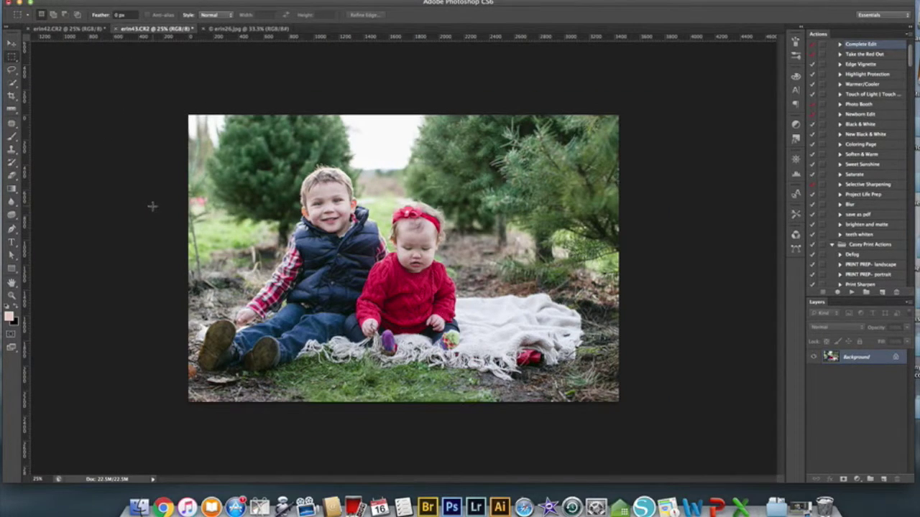
{"action": "left_click", "coordinate": [82, 30]}
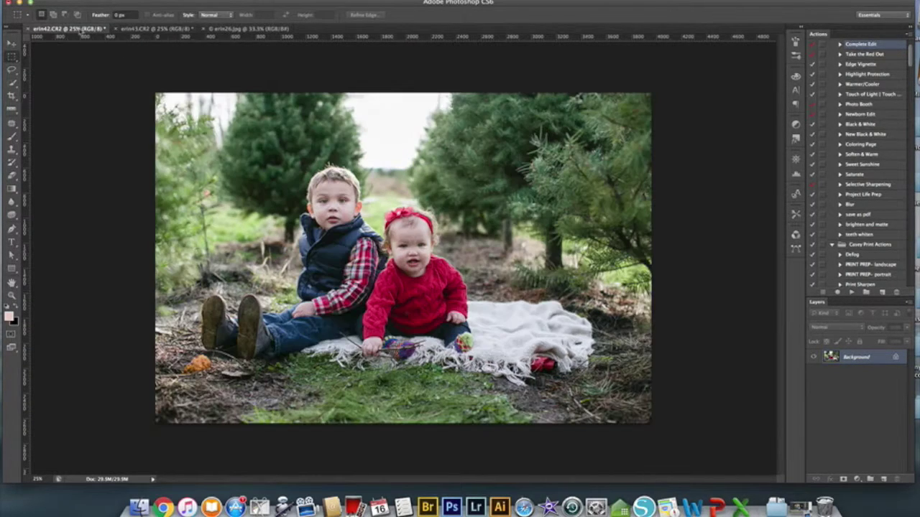
{"action": "left_click", "coordinate": [143, 30]}
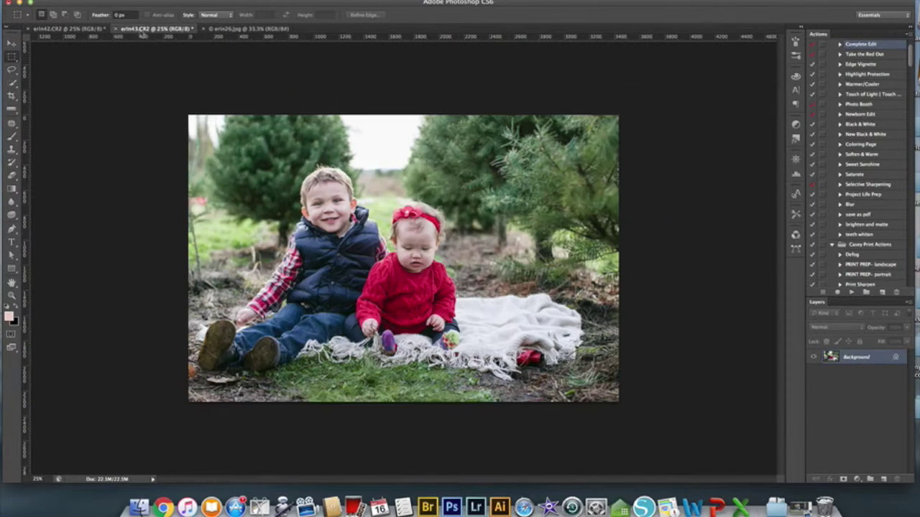
{"action": "left_click", "coordinate": [243, 29]}
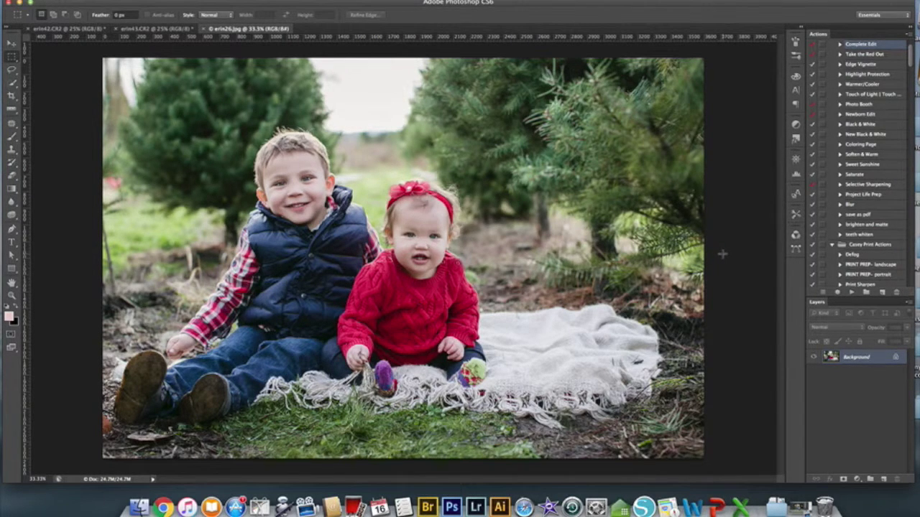
{"action": "left_click", "coordinate": [72, 31]}
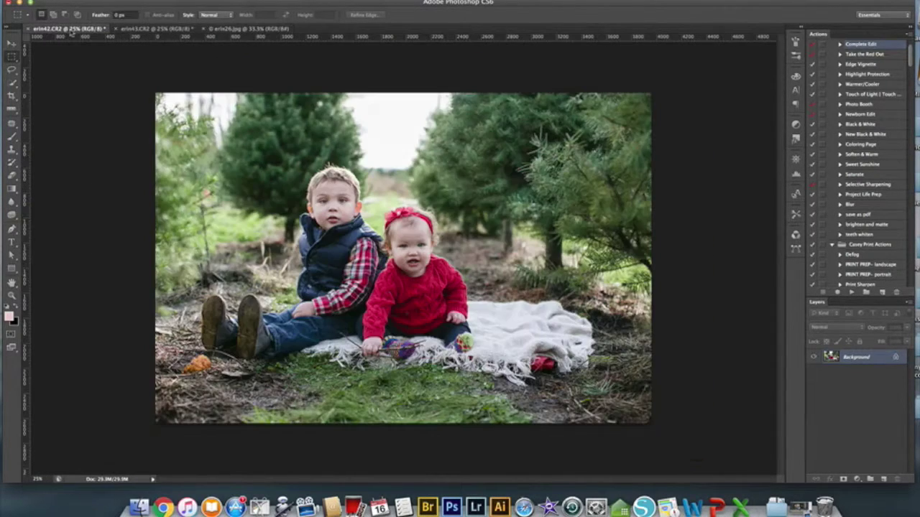
{"action": "left_click", "coordinate": [147, 28]}
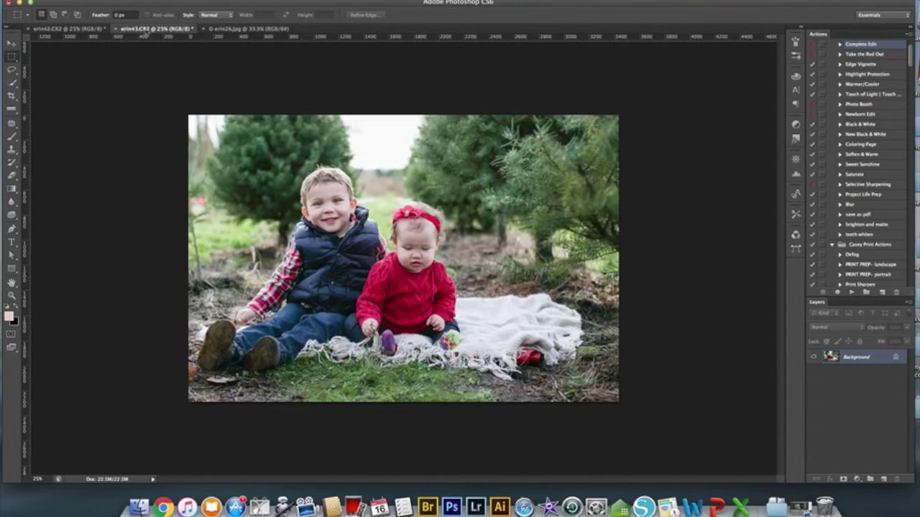
Step: Copy a rectangular area around the girl's head from erin42.CR2 into erin43.CR2 and position it over her head there
{"action": "left_click", "coordinate": [64, 30]}
{"action": "left_click_drag", "start_coordinate": [371, 193], "coordinate": [453, 288]}
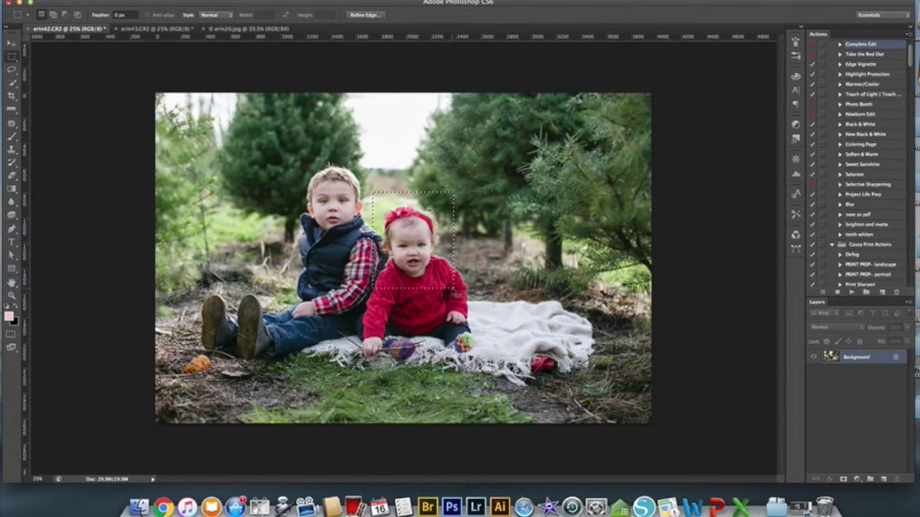
{"action": "left_click", "coordinate": [137, 29]}
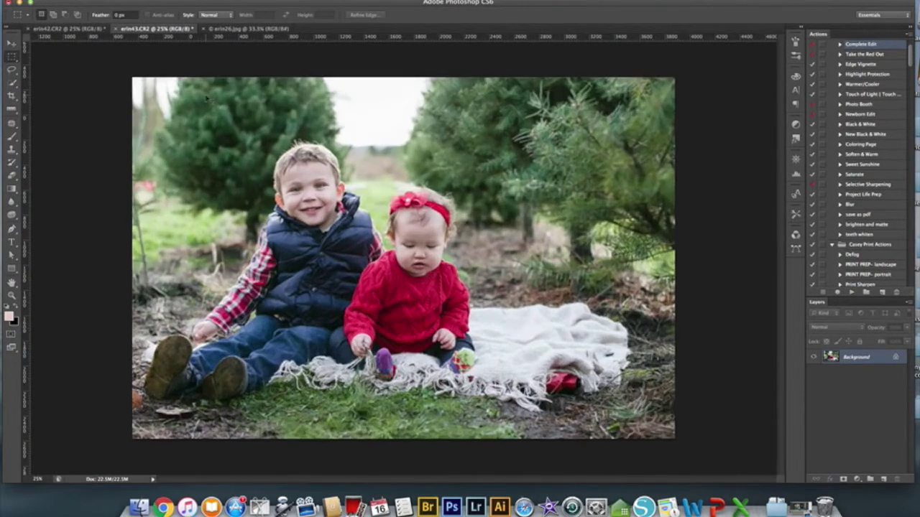
{"action": "key", "text": "ctrl+plus"}
{"action": "key", "text": "ctrl+v"}
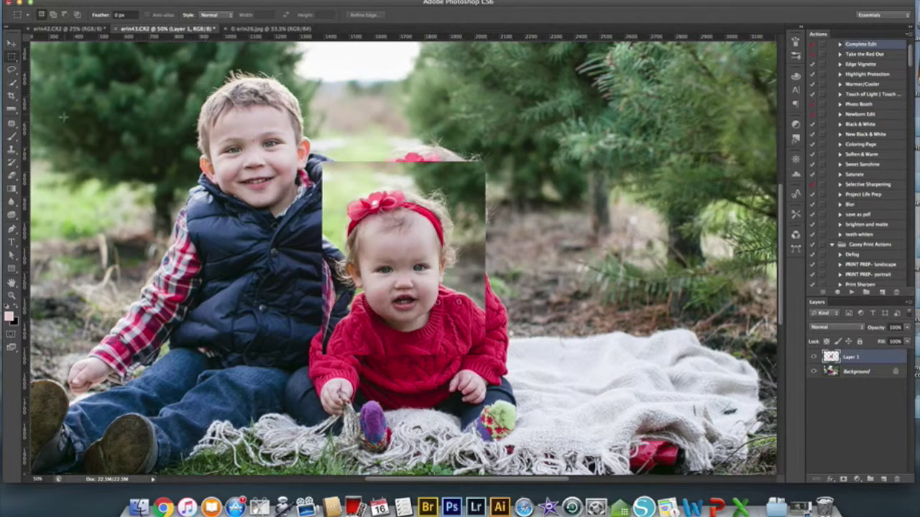
{"action": "left_click", "coordinate": [11, 44]}
{"action": "left_click_drag", "start_coordinate": [401, 224], "coordinate": [406, 188]}
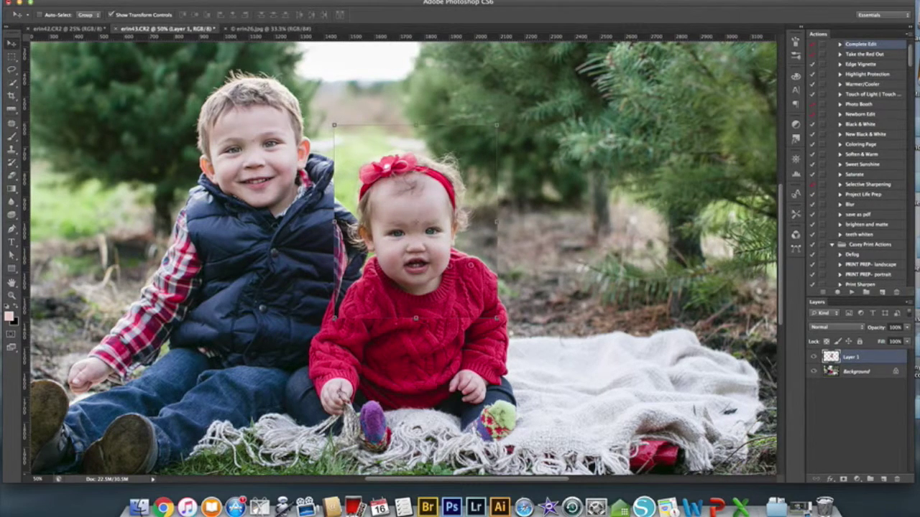
Step: Add a Reveal All layer mask to the pasted head layer
{"action": "left_click", "coordinate": [167, 0]}
{"action": "mouse_move", "coordinate": [193, 119]}
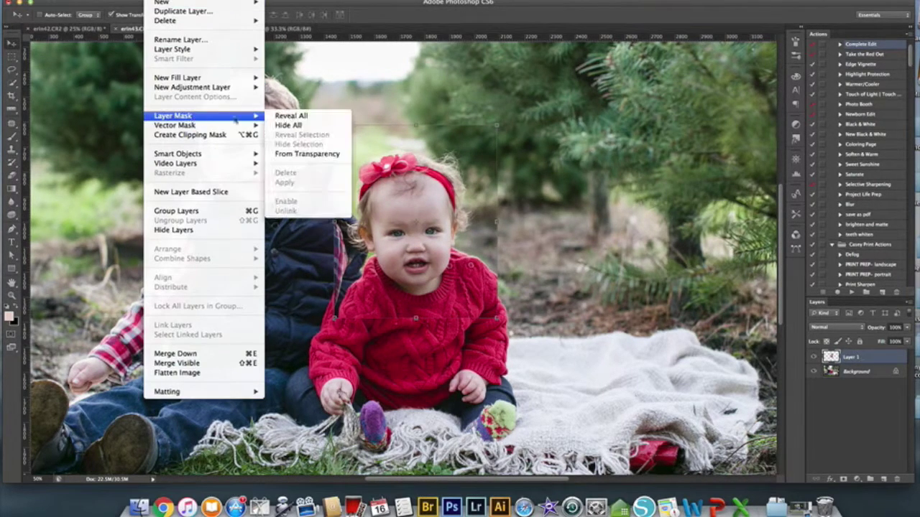
{"action": "left_click", "coordinate": [291, 116]}
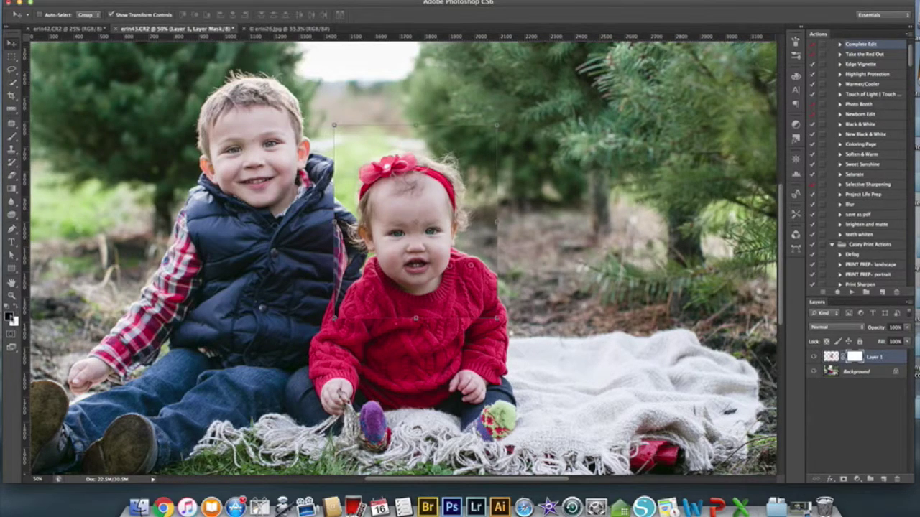
Step: Mask out the background around the pasted head with a black 125 px brush at 100% opacity
{"action": "left_click", "coordinate": [12, 137]}
{"action": "left_click", "coordinate": [203, 14]}
{"action": "left_click_drag", "start_coordinate": [207, 26], "coordinate": [206, 15]}
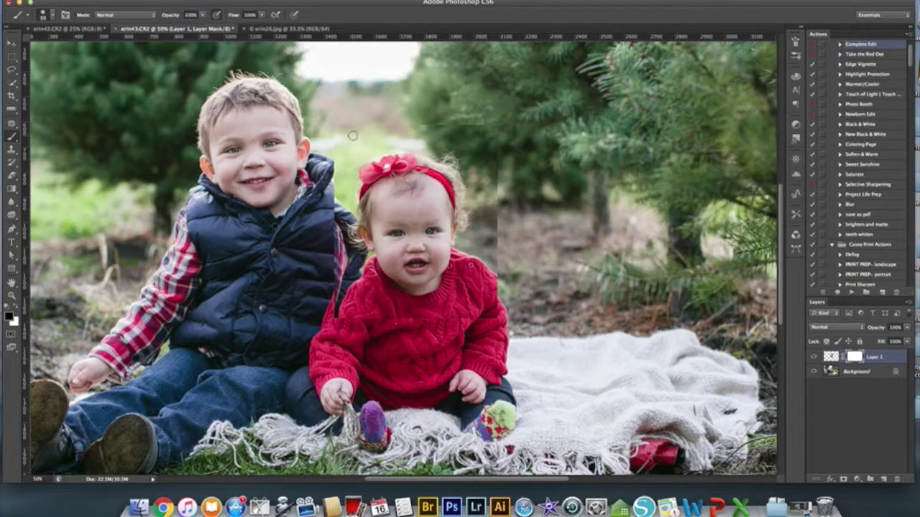
{"action": "key", "text": "bracketright"}
{"action": "key", "text": "bracketright"}
{"action": "key", "text": "bracketright"}
{"action": "key", "text": "bracketright"}
{"action": "key", "text": "bracketright"}
{"action": "key", "text": "bracketright"}
{"action": "key", "text": "bracketright"}
{"action": "key", "text": "bracketright"}
{"action": "key", "text": "bracketright"}
{"action": "key", "text": "bracketright"}
{"action": "key", "text": "bracketright"}
{"action": "key", "text": "bracketleft"}
{"action": "key", "text": "bracketleft"}
{"action": "key", "text": "bracketleft"}
{"action": "mouse_move", "coordinate": [332, 194]}
{"action": "left_mouse_down"}
{"action": "mouse_move", "coordinate": [340, 297]}
{"action": "mouse_move", "coordinate": [349, 277]}
{"action": "mouse_move", "coordinate": [356, 296]}
{"action": "left_mouse_up"}
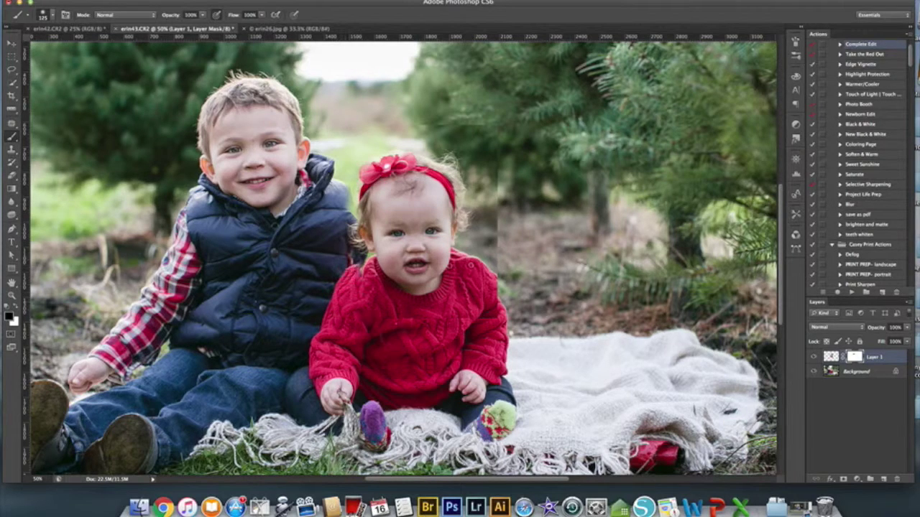
{"action": "mouse_move", "coordinate": [442, 313]}
{"action": "left_mouse_down"}
{"action": "mouse_move", "coordinate": [480, 311]}
{"action": "mouse_move", "coordinate": [489, 286]}
{"action": "mouse_move", "coordinate": [487, 163]}
{"action": "mouse_move", "coordinate": [457, 133]}
{"action": "mouse_move", "coordinate": [369, 129]}
{"action": "left_mouse_up"}
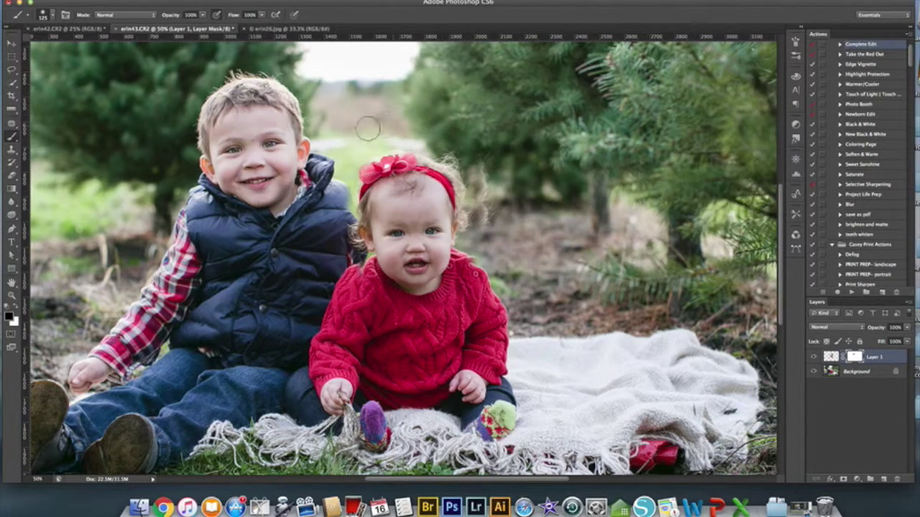
Step: Shift the pasted head slightly up and to the right, and rotate it 2.85° clockwise with Free Transform
{"action": "left_click", "coordinate": [9, 46]}
{"action": "left_click_drag", "start_coordinate": [453, 175], "coordinate": [460, 165]}
{"action": "key", "text": "super+t"}
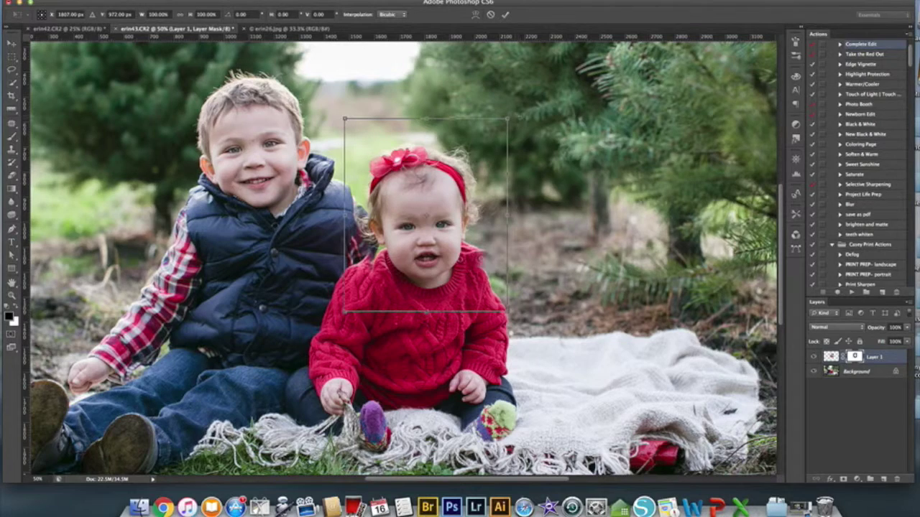
{"action": "left_click_drag", "start_coordinate": [517, 115], "coordinate": [522, 120]}
{"action": "left_click_drag", "start_coordinate": [465, 151], "coordinate": [480, 134]}
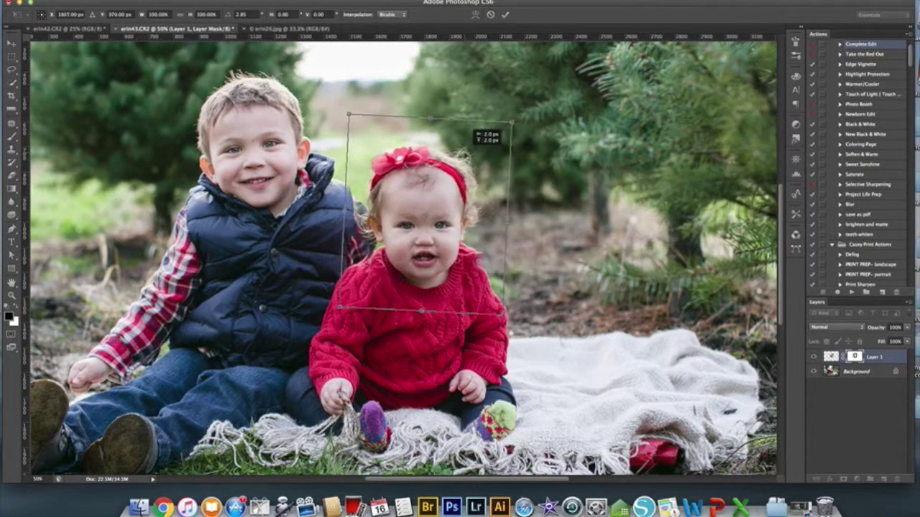
{"action": "key", "text": "Return"}
Step: Paint black on the mask over the boy's sleeve and beside the girl's neck and hair, reducing the brush to 60 px
{"action": "key", "text": "b"}
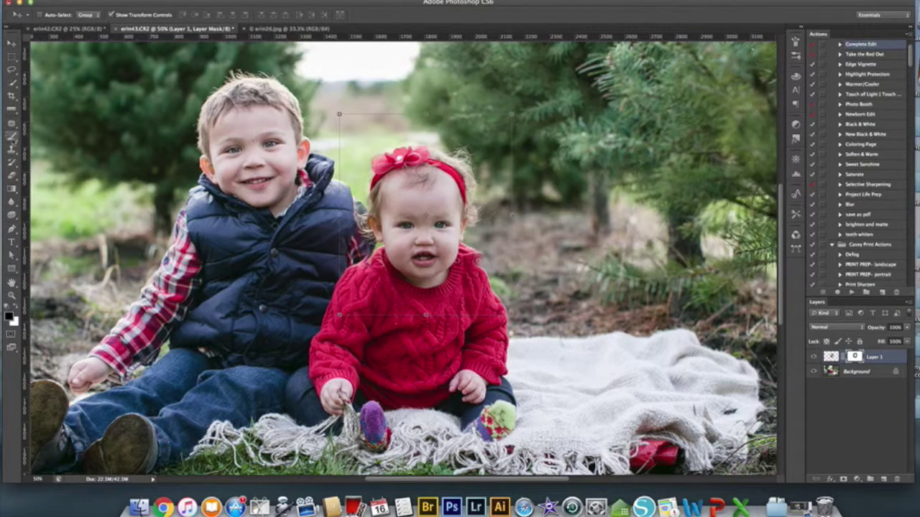
{"action": "left_click_drag", "start_coordinate": [352, 204], "coordinate": [391, 285]}
{"action": "key", "text": "bracketleft"}
{"action": "key", "text": "bracketleft"}
{"action": "key", "text": "bracketleft"}
{"action": "key", "text": "bracketleft"}
{"action": "key", "text": "bracketleft"}
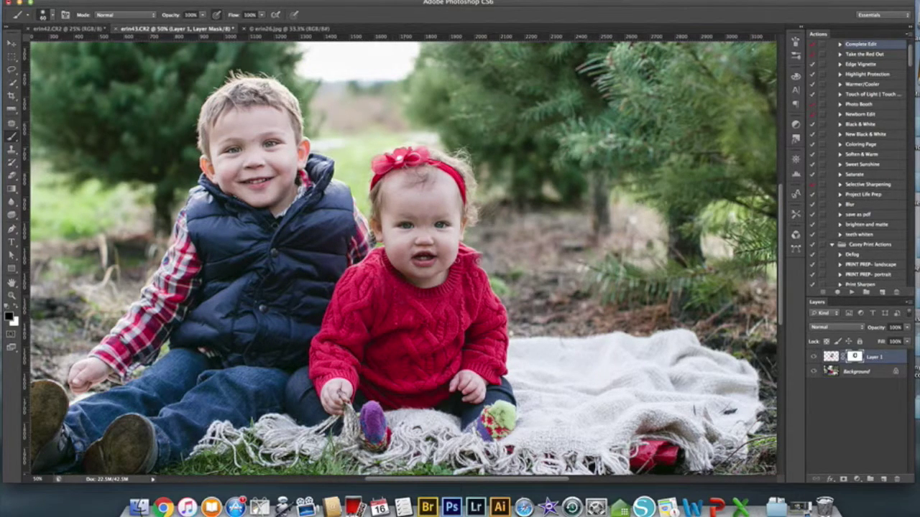
{"action": "mouse_move", "coordinate": [455, 283]}
{"action": "left_mouse_down"}
{"action": "mouse_move", "coordinate": [477, 252]}
{"action": "mouse_move", "coordinate": [463, 250]}
{"action": "mouse_move", "coordinate": [482, 207]}
{"action": "left_mouse_up"}
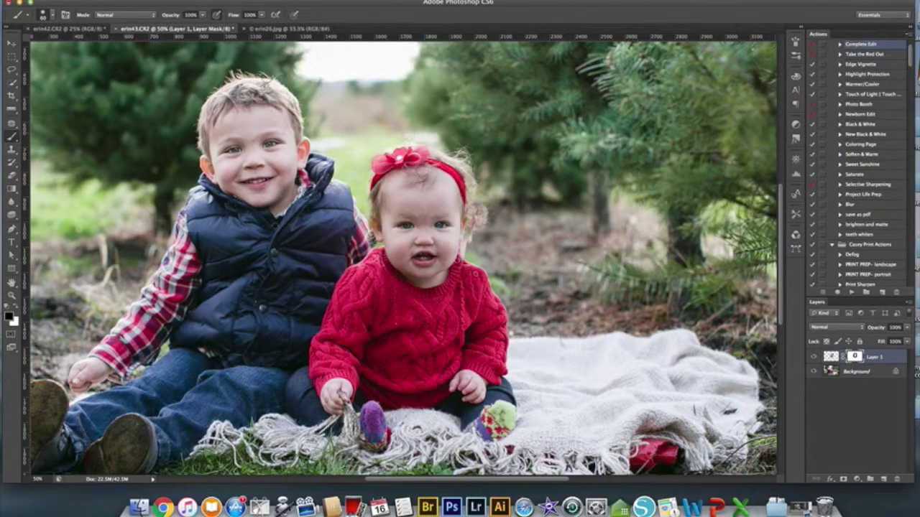
Step: Nudge the pasted head a few pixels to the right and slightly down to line up with the body
{"action": "left_click", "coordinate": [10, 44]}
{"action": "key", "text": "Right"}
{"action": "key", "text": "Right"}
{"action": "key", "text": "Right"}
{"action": "key", "text": "Right"}
{"action": "key", "text": "Down"}
{"action": "key", "text": "Down"}
{"action": "key", "text": "Right"}
{"action": "key", "text": "Right"}
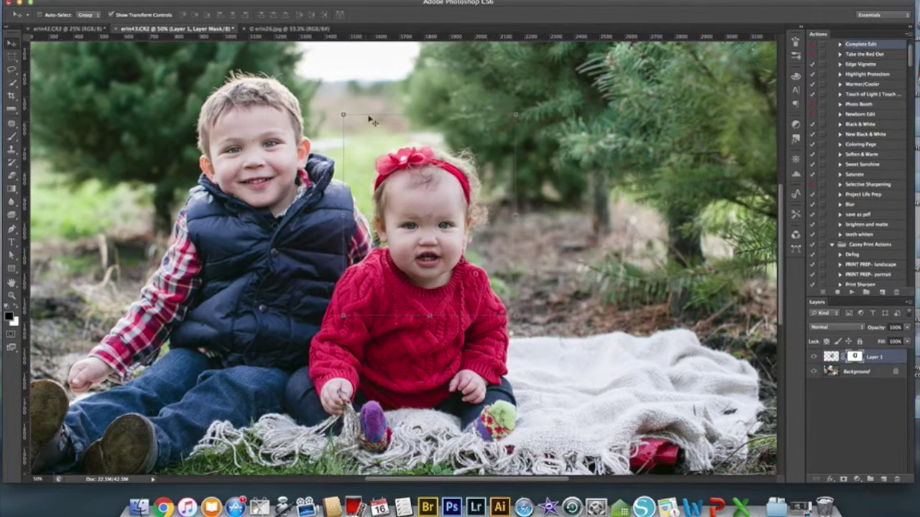
Step: Rotate the pasted head slightly more clockwise with Free Transform
{"action": "key", "text": "ctrl+t"}
{"action": "left_click_drag", "start_coordinate": [522, 109], "coordinate": [529, 110]}
{"action": "key", "text": "Return"}
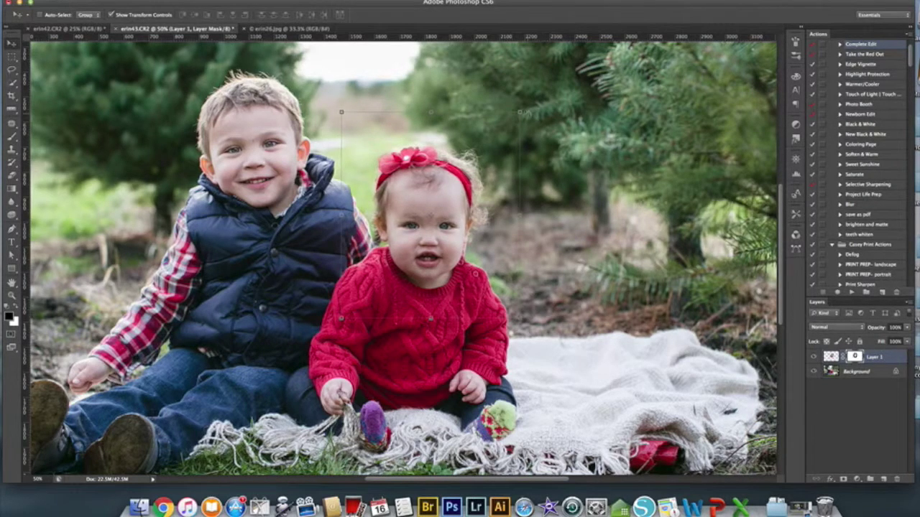
Step: Nudge the pasted head slightly up and to the right, and mask out the leftover edge beside her hair
{"action": "key", "text": "Left"}
{"action": "key", "text": "Left"}
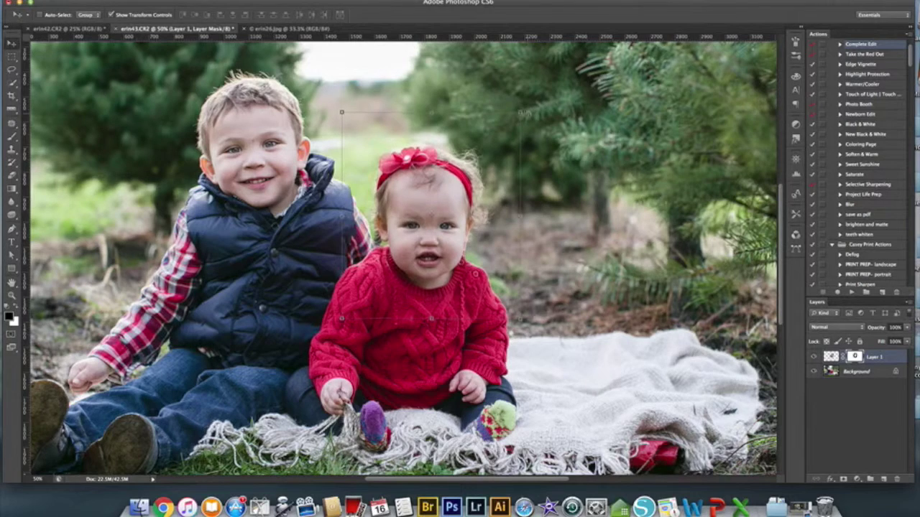
{"action": "key", "text": "Up"}
{"action": "key", "text": "Up"}
{"action": "key", "text": "Up"}
{"action": "key", "text": "Right"}
{"action": "key", "text": "Right"}
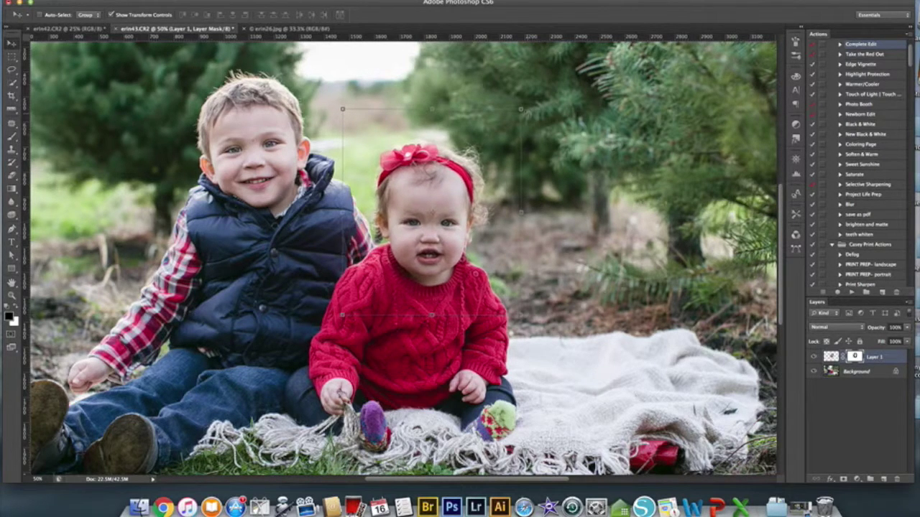
{"action": "key", "text": "Right"}
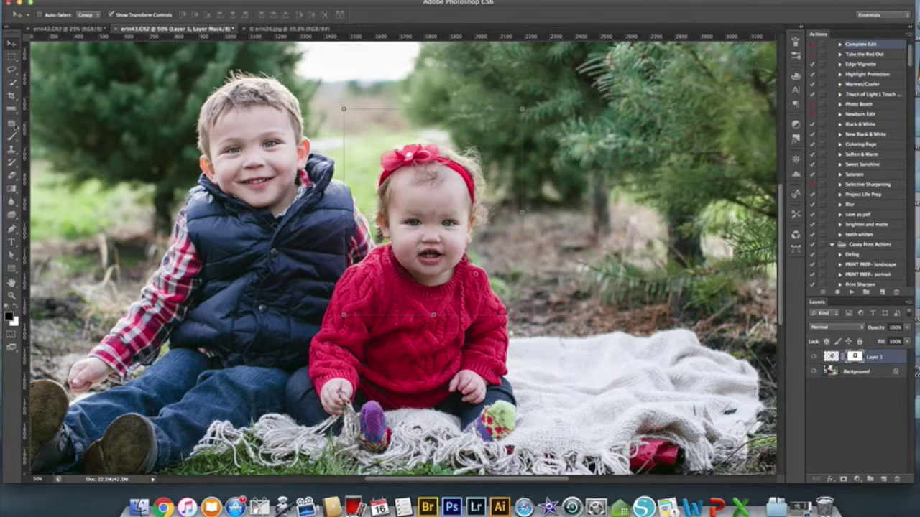
{"action": "left_click", "coordinate": [13, 136]}
{"action": "left_click_drag", "start_coordinate": [482, 225], "coordinate": [478, 177]}
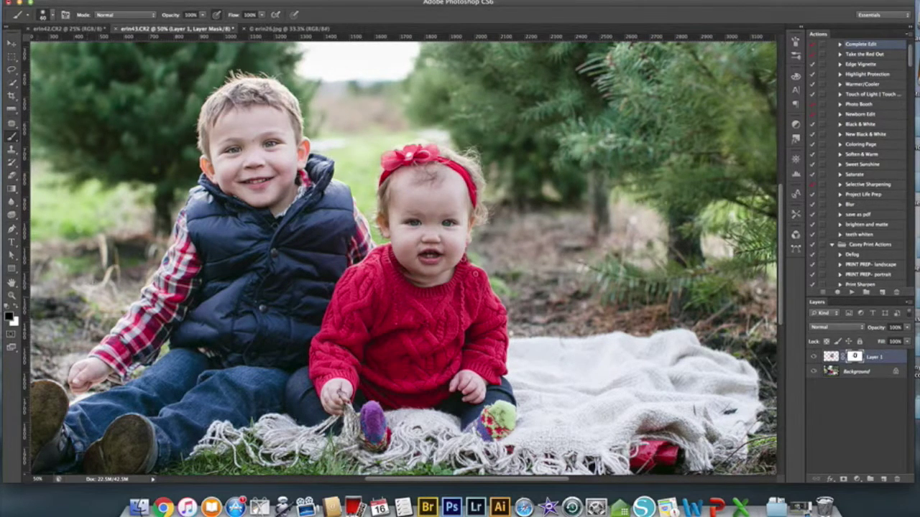
Step: Nudge the pasted head a few pixels to the left and tilt it a little further clockwise
{"action": "left_click", "coordinate": [12, 45]}
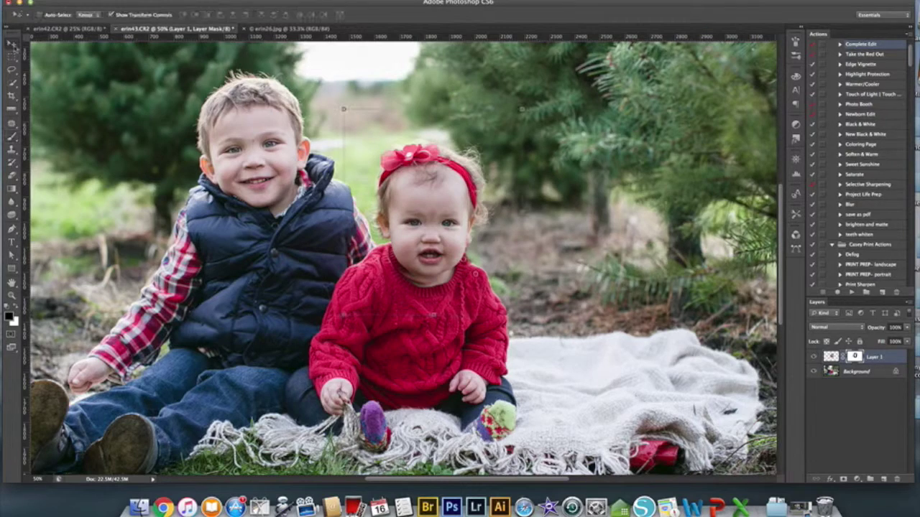
{"action": "key", "text": "Left"}
{"action": "key", "text": "Left"}
{"action": "key", "text": "Left"}
{"action": "key", "text": "Left"}
{"action": "key", "text": "Left"}
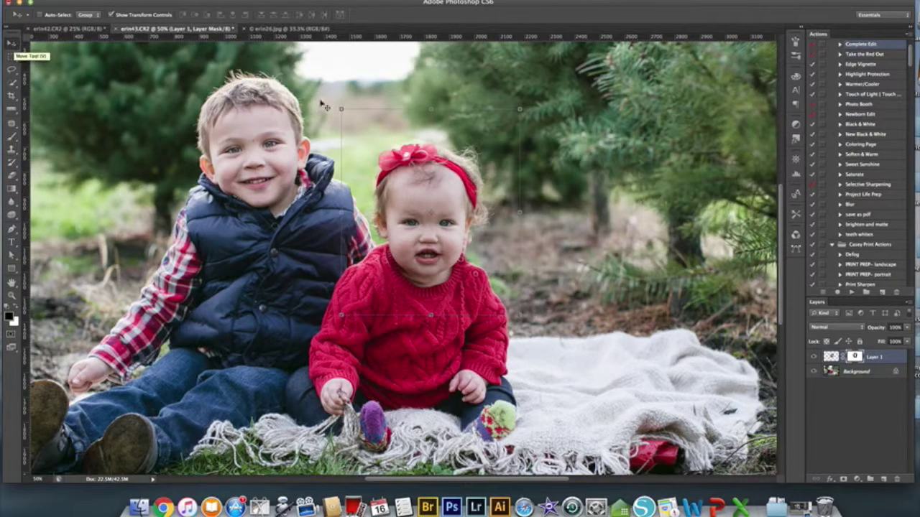
{"action": "key", "text": "super+t"}
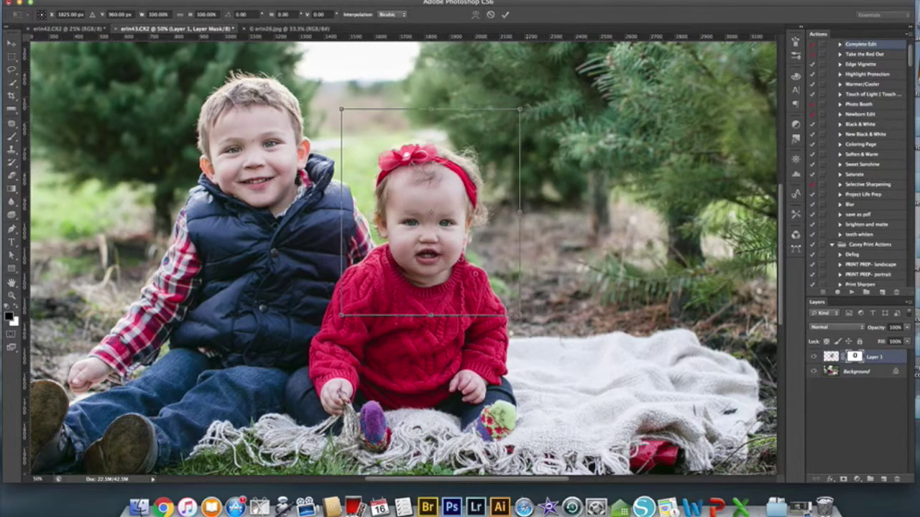
{"action": "key", "text": "Return"}
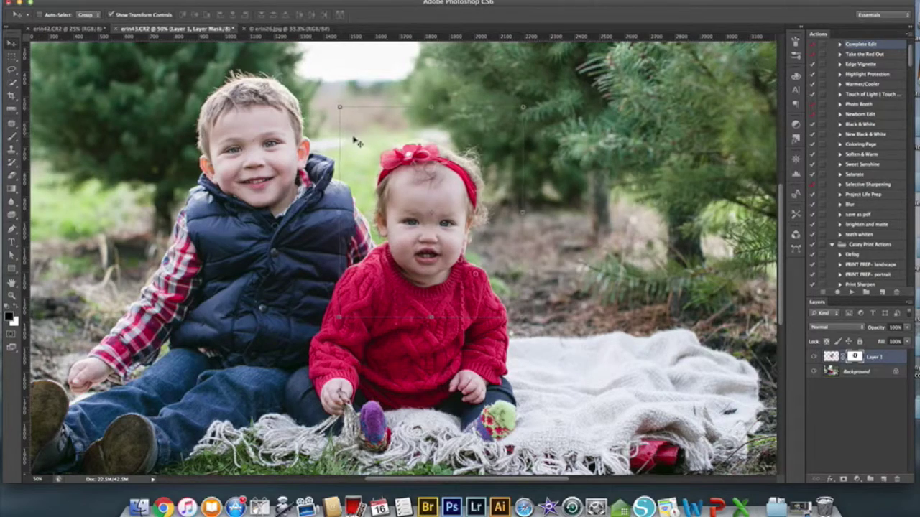
Step: Paint white on the mask with a 40 px brush to restore the pasted neck and collar below the girl's chin
{"action": "left_click", "coordinate": [12, 136]}
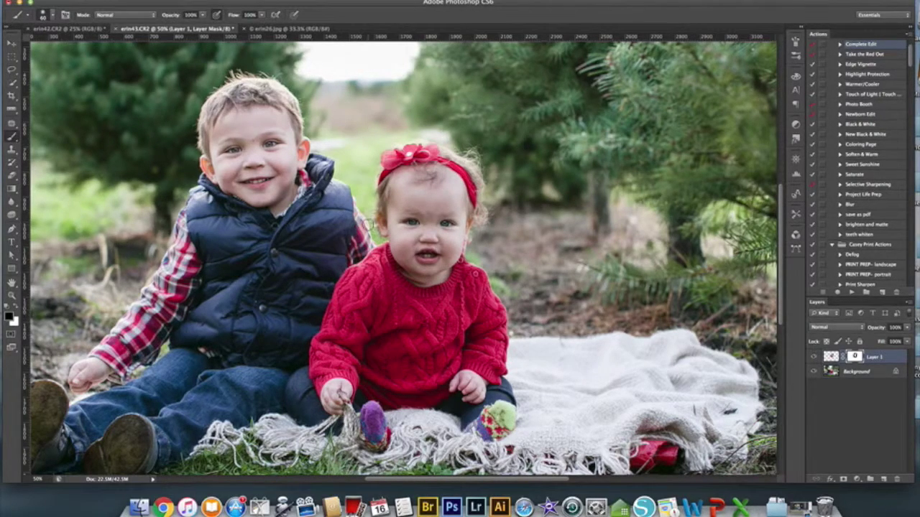
{"action": "key", "text": "super+plus"}
{"action": "key", "text": "super+plus"}
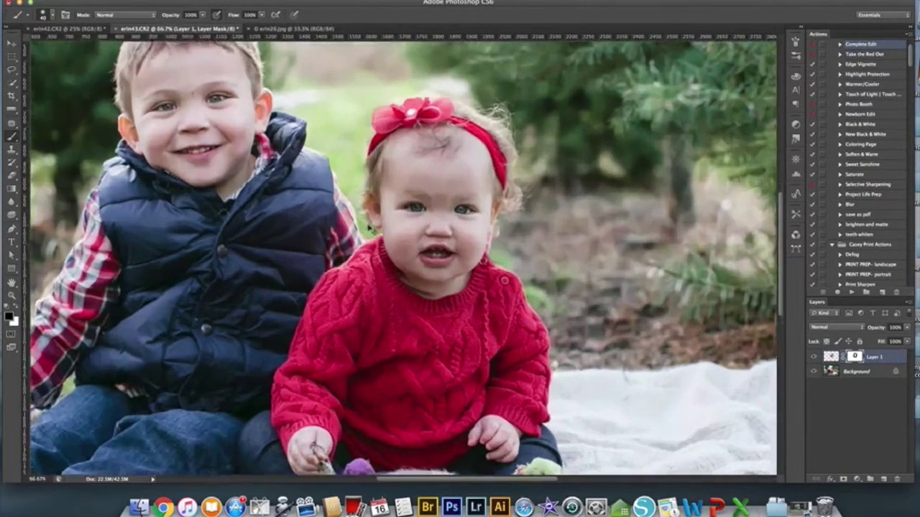
{"action": "left_click", "coordinate": [17, 308]}
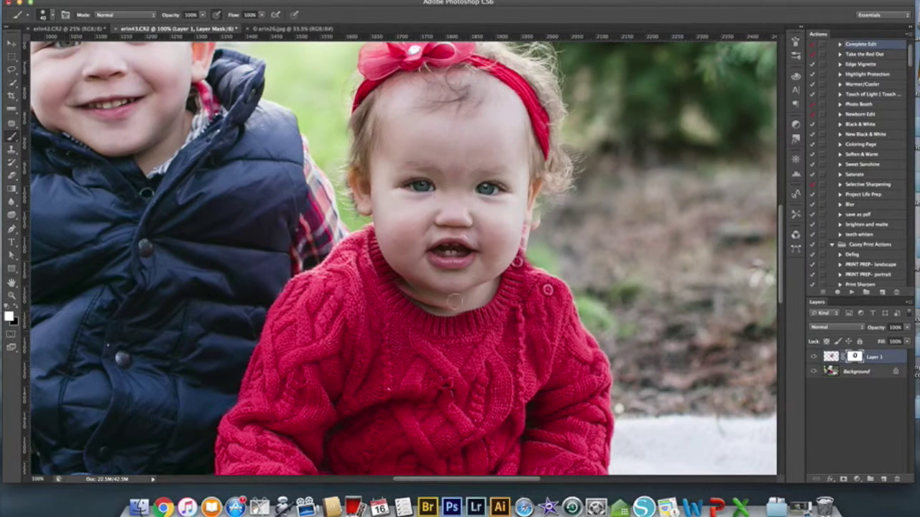
{"action": "mouse_move", "coordinate": [419, 299]}
{"action": "left_mouse_down"}
{"action": "mouse_move", "coordinate": [457, 320]}
{"action": "mouse_move", "coordinate": [412, 306]}
{"action": "mouse_move", "coordinate": [392, 276]}
{"action": "left_mouse_up"}
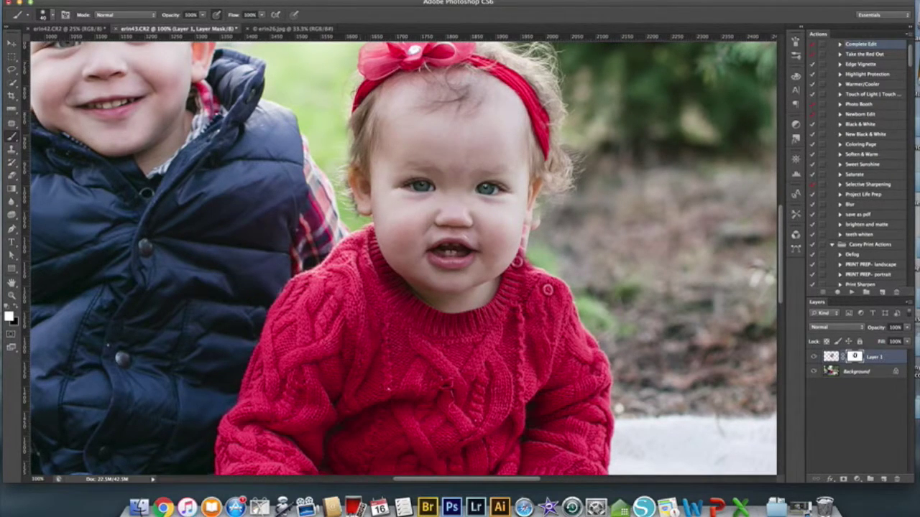
{"action": "scroll", "coordinate": [533, 163], "scroll_direction": "up", "scroll_amount": 5}
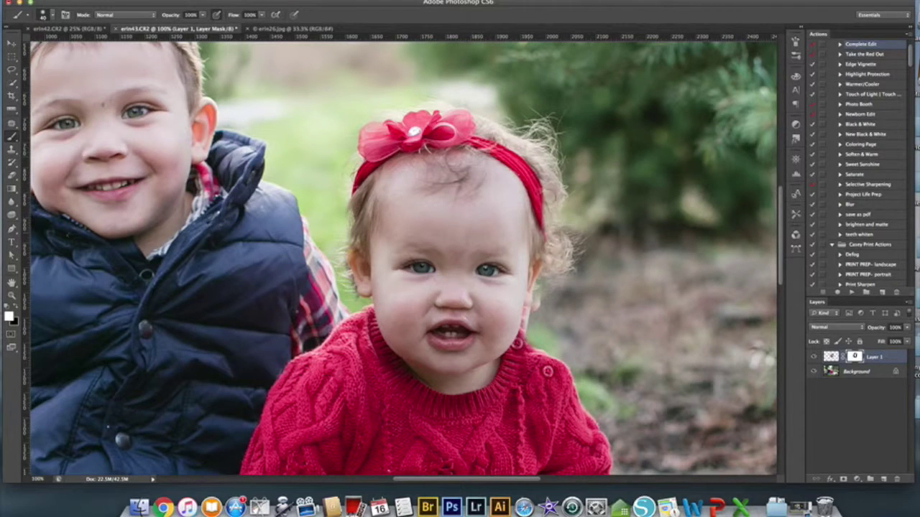
Step: Refine the mask beside the girl's jaw and hair, painting in white and hiding the surplus collar with a 15 px black brush
{"action": "left_click_drag", "start_coordinate": [532, 318], "coordinate": [513, 337]}
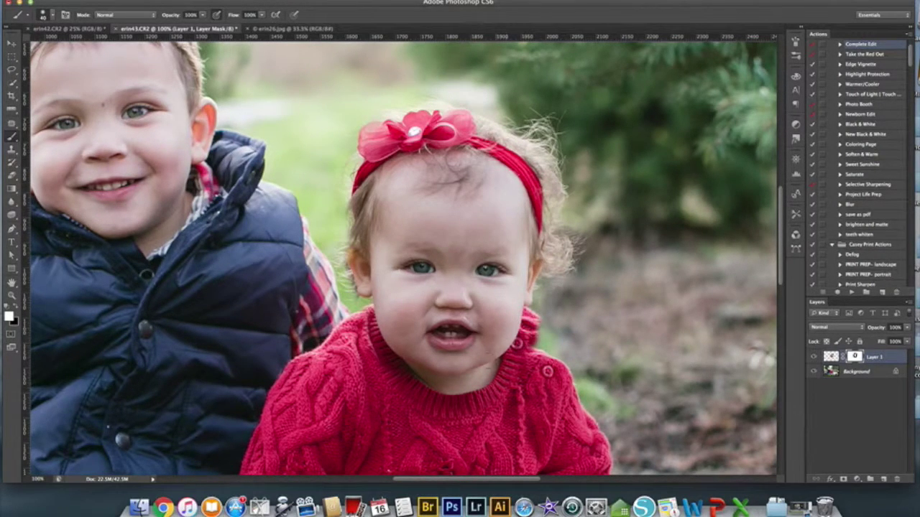
{"action": "left_click_drag", "start_coordinate": [558, 263], "coordinate": [569, 267]}
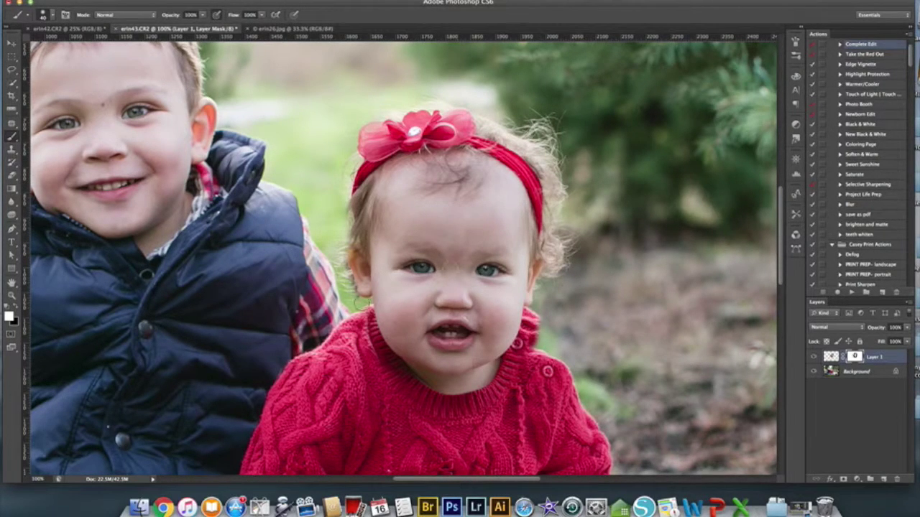
{"action": "left_click", "coordinate": [813, 357]}
{"action": "left_click", "coordinate": [813, 357]}
{"action": "scroll", "coordinate": [610, 386], "scroll_direction": "down", "scroll_amount": 2}
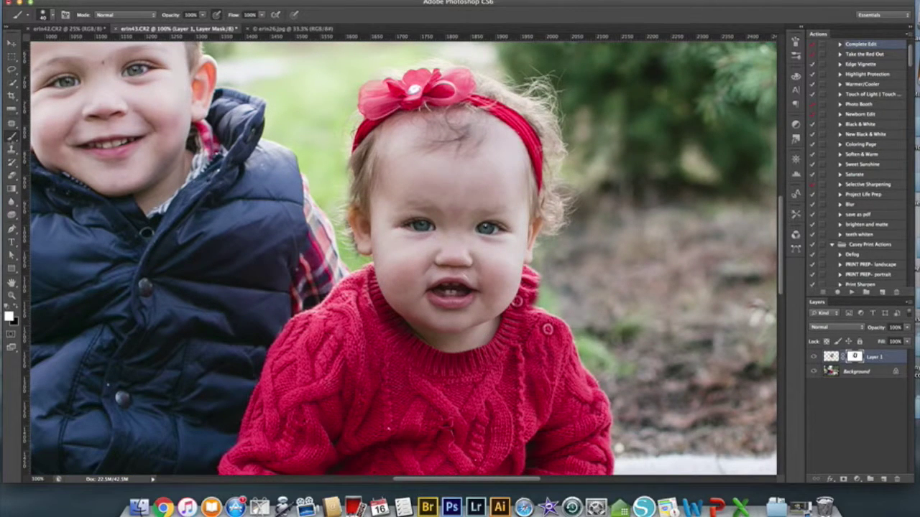
{"action": "left_click", "coordinate": [18, 309]}
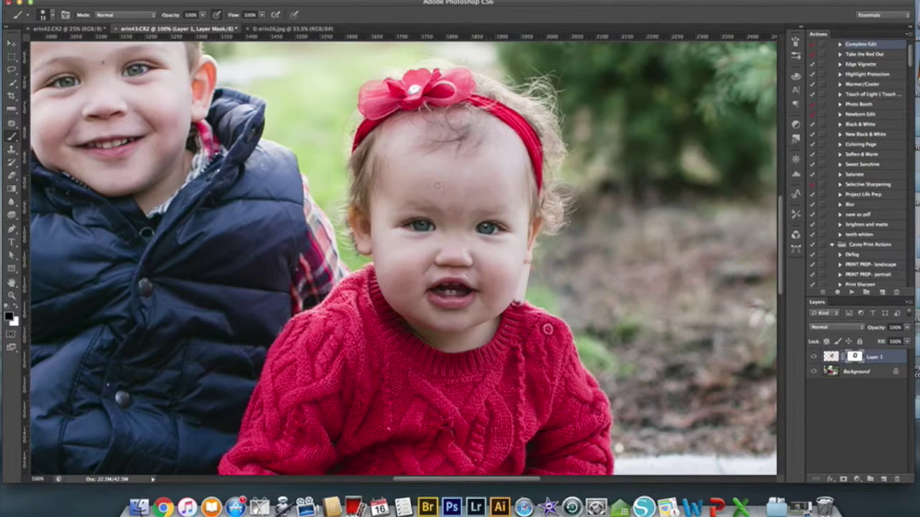
Step: Nudge the pasted head several pixels to the right and a few pixels down to line it up with the sweater
{"action": "left_click", "coordinate": [11, 44]}
{"action": "key", "text": "Right"}
{"action": "key", "text": "Right"}
{"action": "key", "text": "Right"}
{"action": "key", "text": "Right"}
{"action": "key", "text": "Right"}
{"action": "key", "text": "Right"}
{"action": "key", "text": "Right"}
{"action": "key", "text": "Right"}
{"action": "key", "text": "Right"}
{"action": "key", "text": "Right"}
{"action": "key", "text": "Right"}
{"action": "key", "text": "Right"}
{"action": "key", "text": "Right"}
{"action": "key", "text": "Right"}
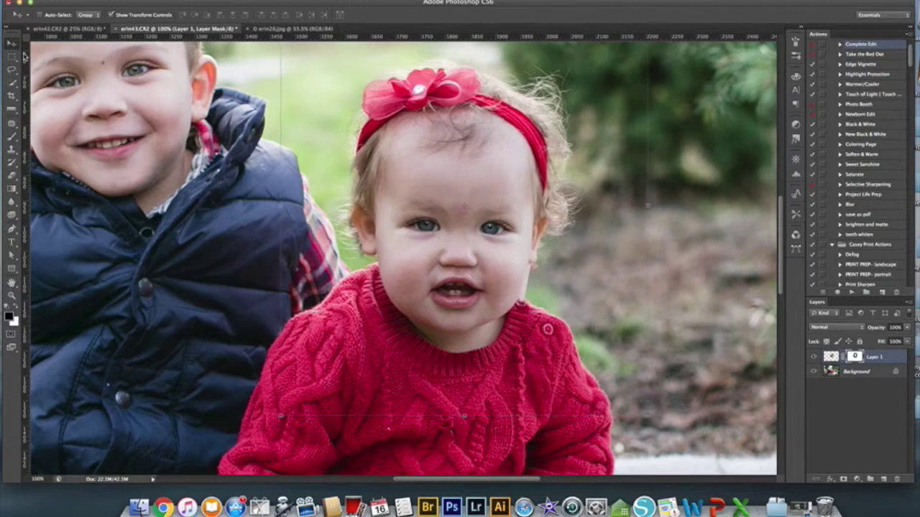
{"action": "key", "text": "Down"}
{"action": "key", "text": "Down"}
{"action": "key", "text": "Down"}
{"action": "key", "text": "Down"}
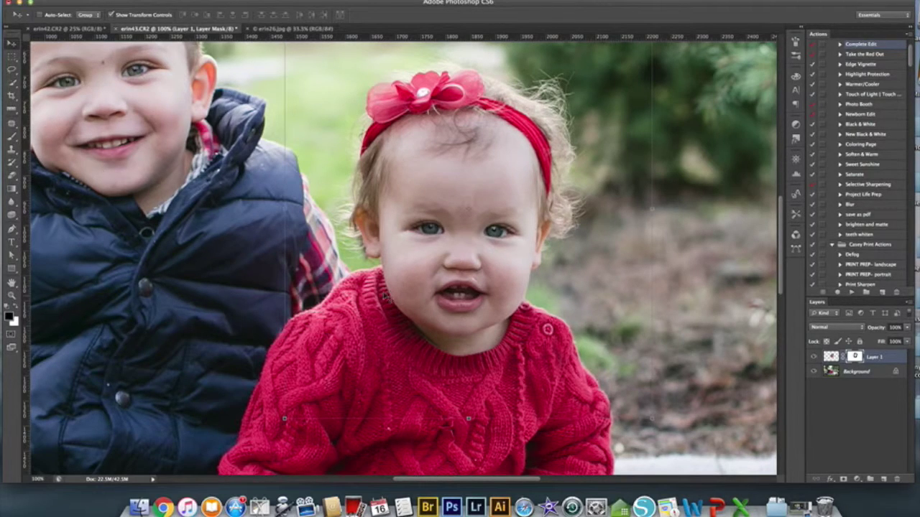
Step: Compare the photo at 50% zoom with Layer 1 repeatedly shown and hidden to check the head's fit
{"action": "left_click", "coordinate": [13, 136]}
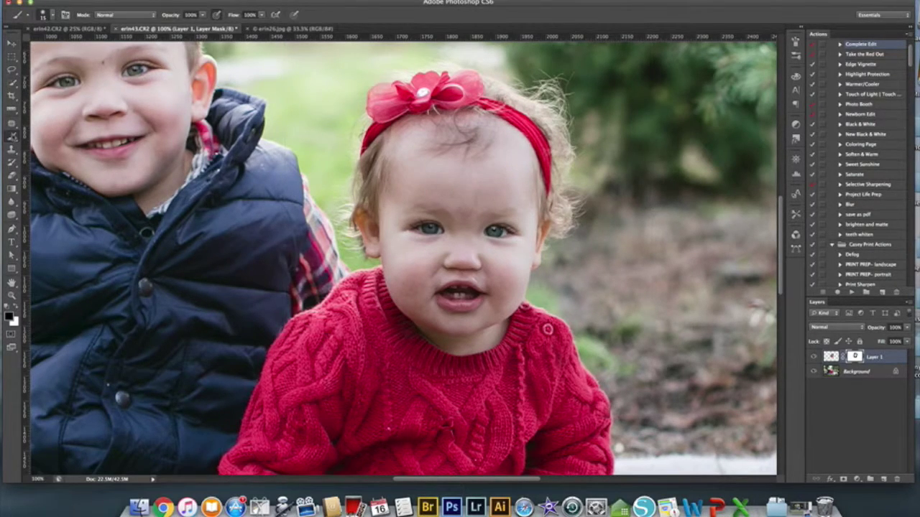
{"action": "key", "text": "super+minus"}
{"action": "key", "text": "super+minus"}
{"action": "left_click", "coordinate": [813, 358]}
{"action": "left_click", "coordinate": [813, 357]}
{"action": "left_click", "coordinate": [812, 357]}
{"action": "left_click", "coordinate": [813, 357]}
{"action": "left_click", "coordinate": [813, 357]}
{"action": "left_click", "coordinate": [813, 357]}
{"action": "left_click", "coordinate": [813, 357]}
{"action": "left_click", "coordinate": [813, 357]}
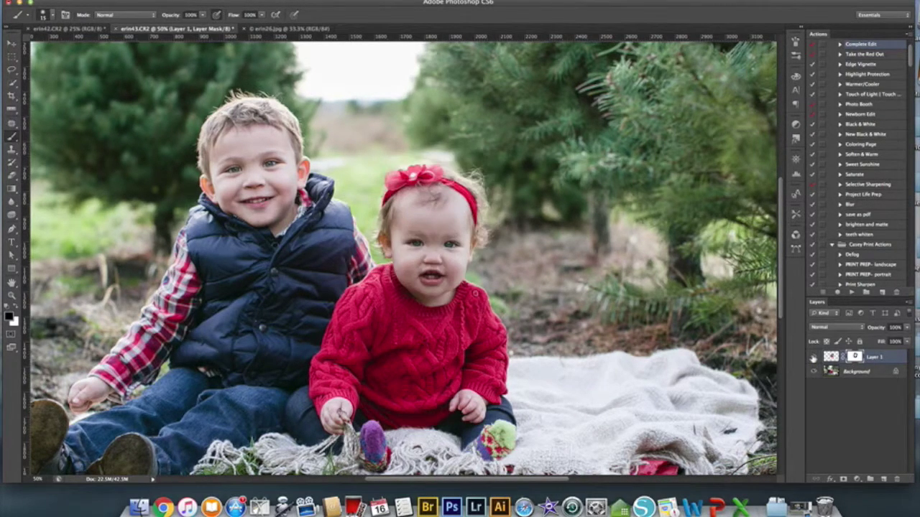
{"action": "left_click", "coordinate": [813, 358]}
{"action": "left_click", "coordinate": [813, 357]}
{"action": "left_click", "coordinate": [813, 358]}
{"action": "left_click", "coordinate": [813, 357]}
{"action": "left_click", "coordinate": [813, 357]}
{"action": "left_click", "coordinate": [813, 357]}
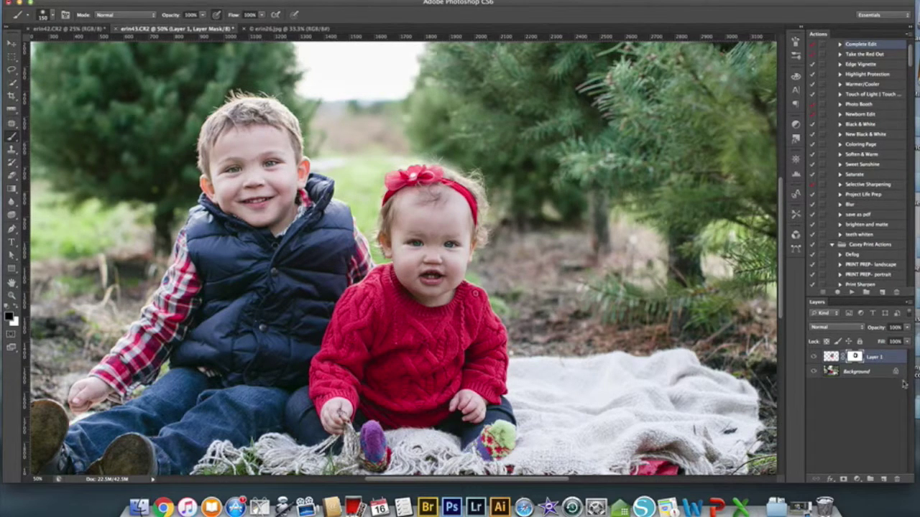
{"action": "left_click", "coordinate": [813, 356]}
{"action": "left_click", "coordinate": [812, 356]}
{"action": "left_click", "coordinate": [813, 356]}
{"action": "left_click", "coordinate": [812, 356]}
{"action": "left_click", "coordinate": [813, 357]}
{"action": "left_click", "coordinate": [813, 357]}
{"action": "left_click", "coordinate": [813, 357]}
{"action": "left_click", "coordinate": [813, 356]}
Step: Touch up the layer mask along the girl's sweater collar in white with a 30 px brush
{"action": "key", "text": "super+plus"}
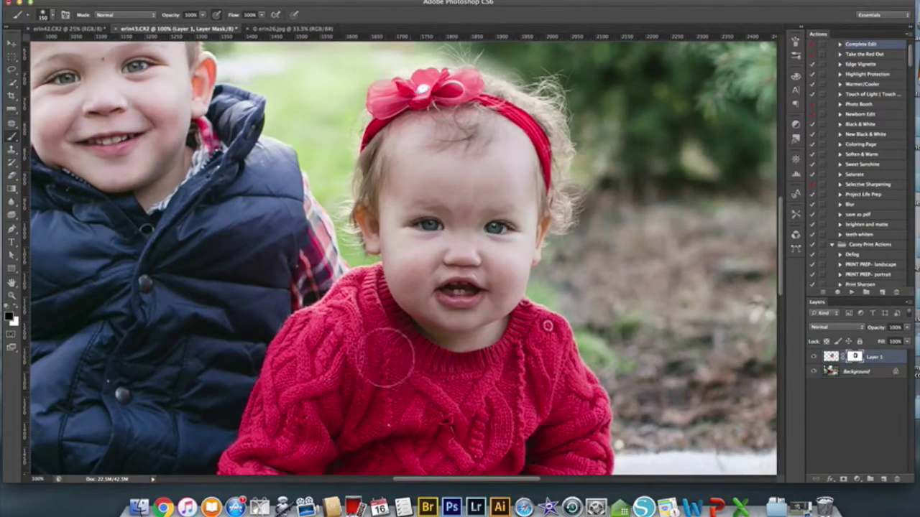
{"action": "key", "text": "bracketleft"}
{"action": "key", "text": "bracketleft"}
{"action": "key", "text": "bracketleft"}
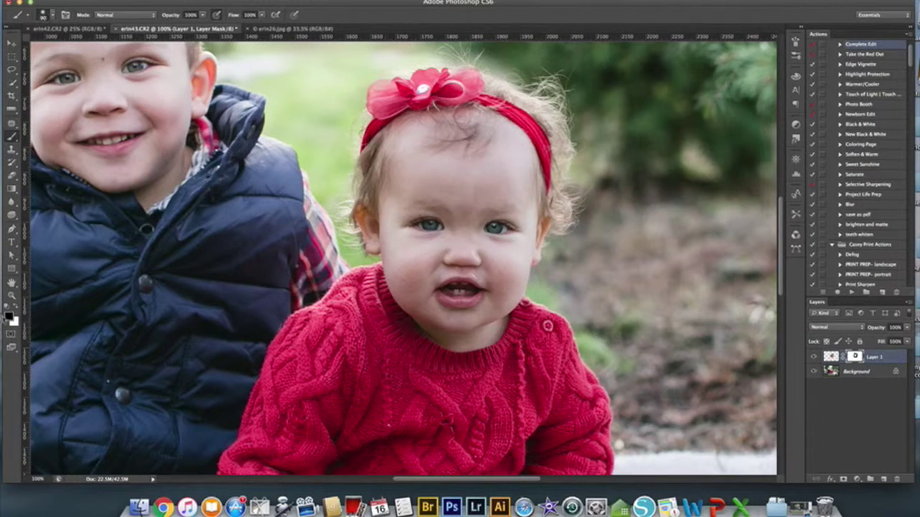
{"action": "key", "text": "x"}
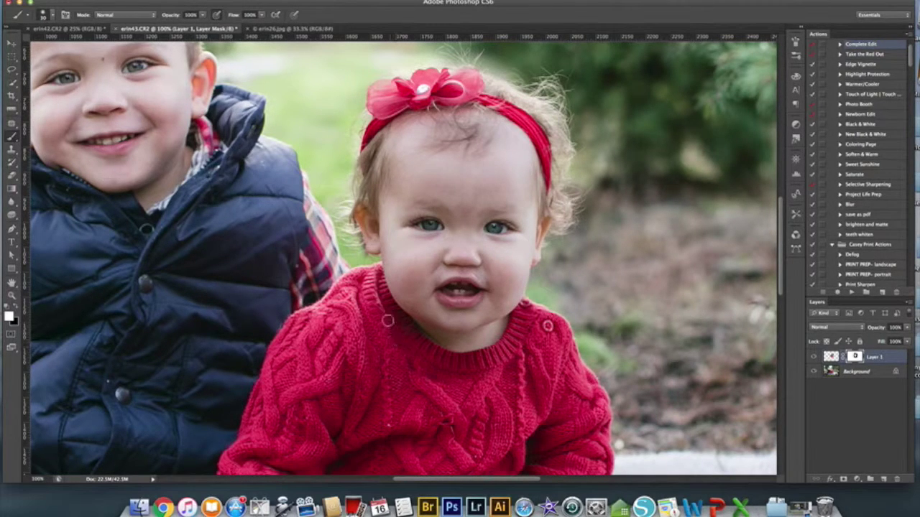
{"action": "scroll", "coordinate": [408, 335], "scroll_direction": "up", "scroll_amount": 3}
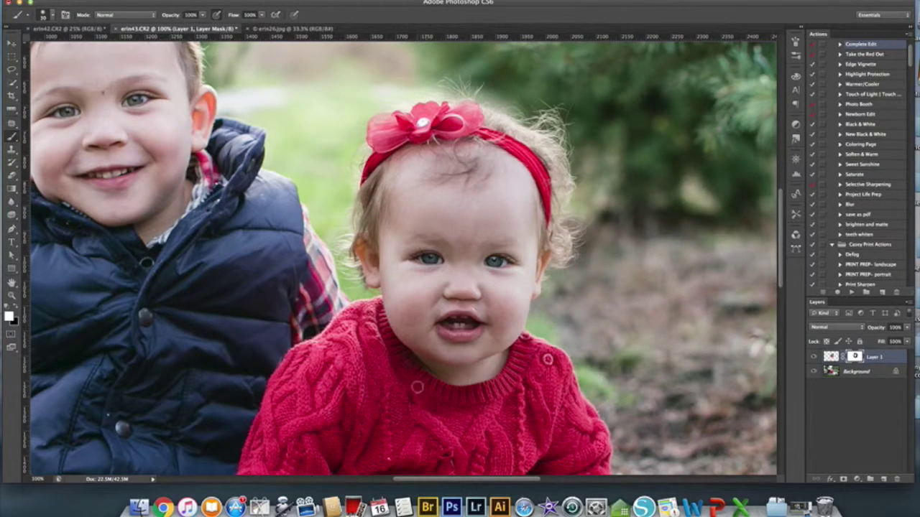
{"action": "scroll", "coordinate": [424, 395], "scroll_direction": "up", "scroll_amount": 4}
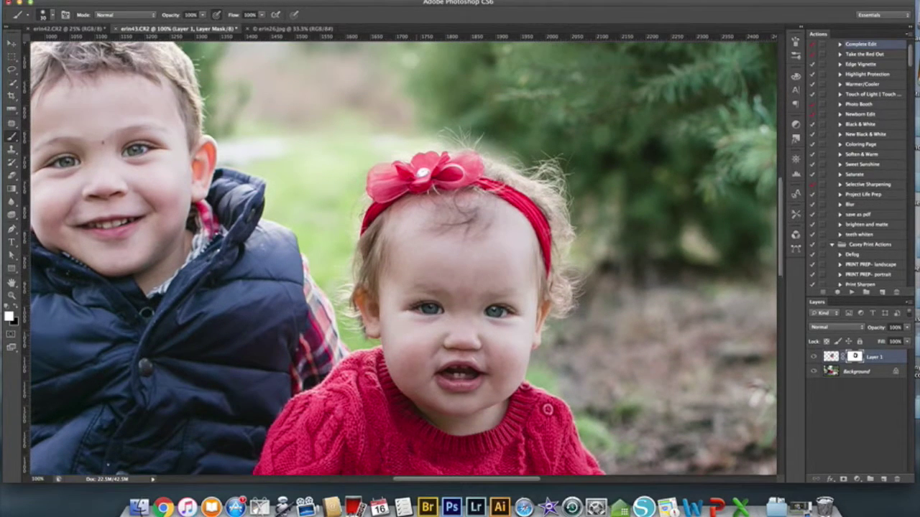
{"action": "left_click", "coordinate": [16, 307]}
{"action": "left_click", "coordinate": [18, 307]}
Step: Check the whole photo at 33.3% zoom with the pasted head switched on and off
{"action": "key", "text": "super+minus"}
{"action": "key", "text": "super+minus"}
{"action": "key", "text": "super+minus"}
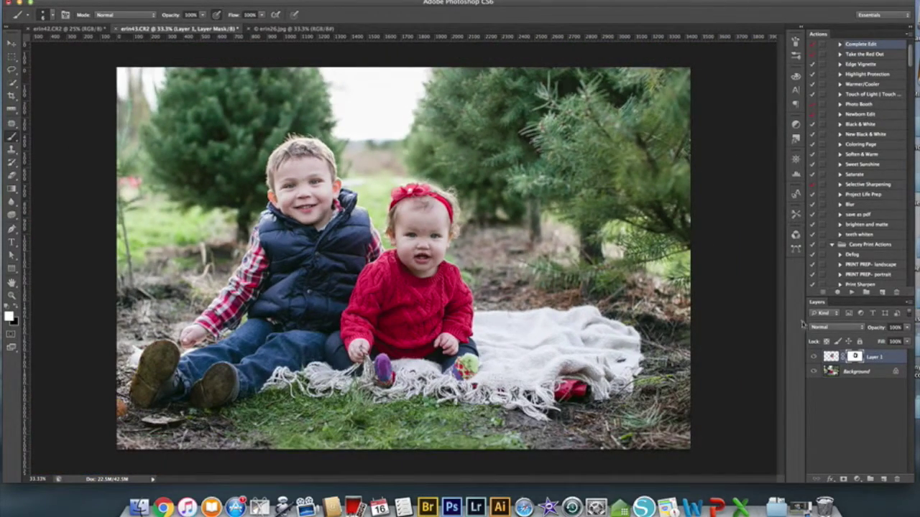
{"action": "left_click", "coordinate": [813, 356]}
{"action": "left_click", "coordinate": [813, 357]}
{"action": "left_click", "coordinate": [813, 357]}
{"action": "left_click", "coordinate": [813, 356]}
{"action": "left_click", "coordinate": [813, 356]}
{"action": "left_click", "coordinate": [813, 356]}
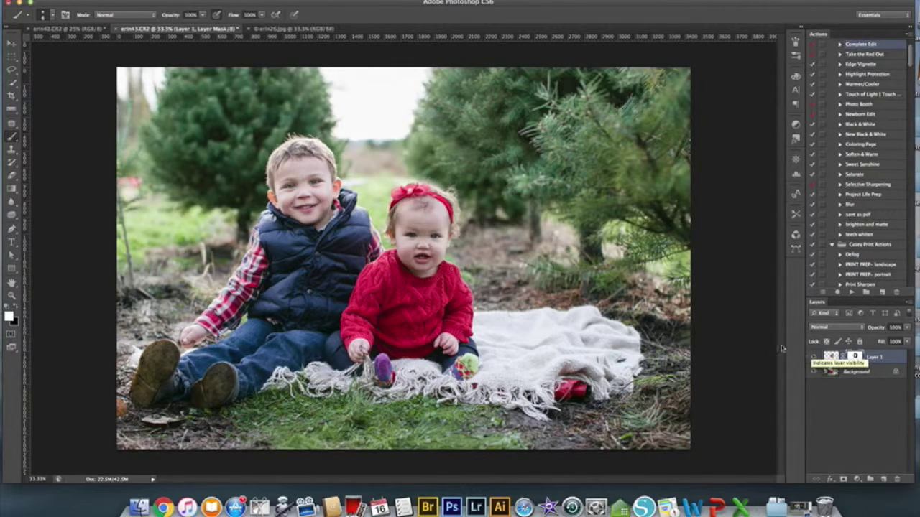
Step: Refine the mask on the sweater just below the girl's collar with a 40 px brush, switching the paint to black
{"action": "key", "text": "super+plus"}
{"action": "key", "text": "super+plus"}
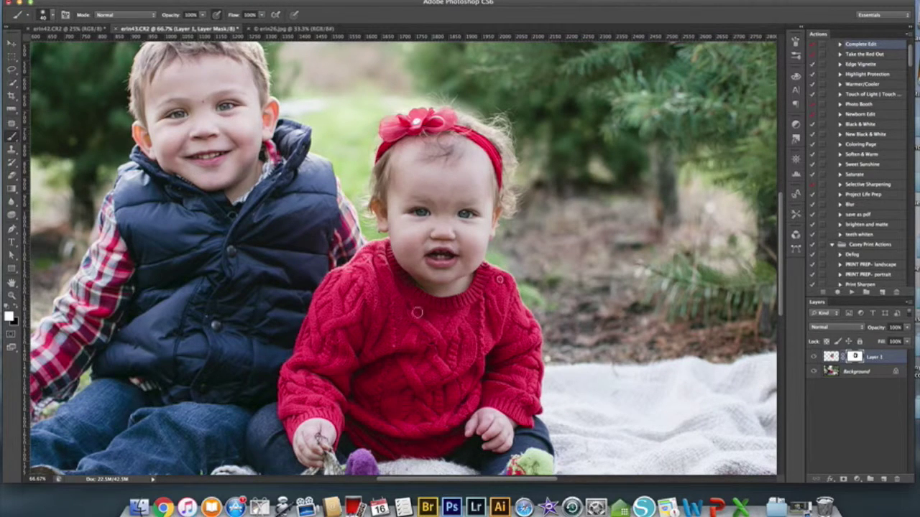
{"action": "key", "text": "x"}
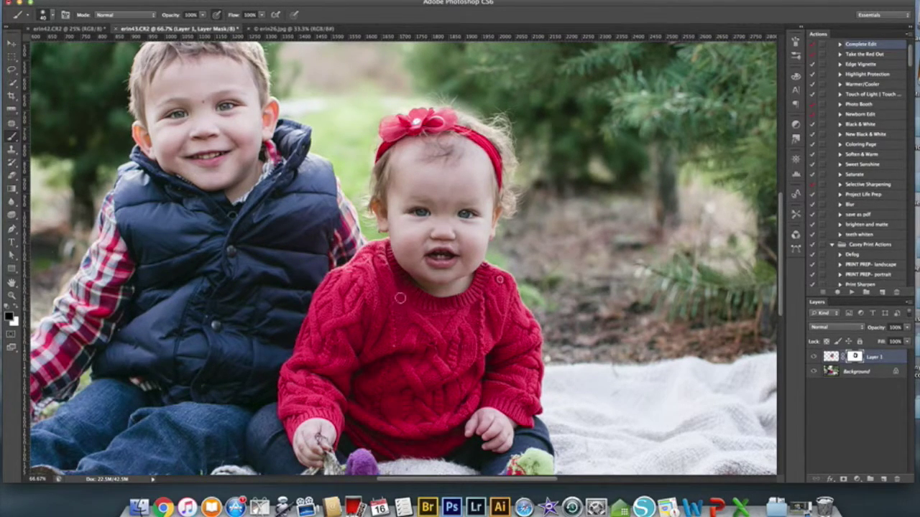
Step: Examine the full image at 25% zoom, alternating between the original head and the masked replacement
{"action": "key", "text": "super+minus"}
{"action": "key", "text": "super+minus"}
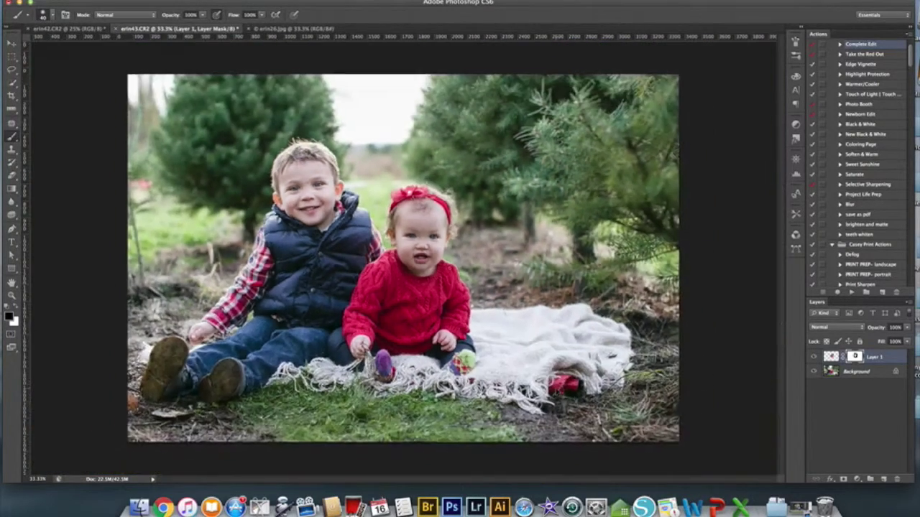
{"action": "key", "text": "super+minus"}
{"action": "left_click", "coordinate": [813, 357]}
{"action": "left_click", "coordinate": [814, 357]}
{"action": "left_click", "coordinate": [814, 357]}
{"action": "left_click", "coordinate": [813, 356]}
{"action": "left_click", "coordinate": [814, 356]}
{"action": "left_click", "coordinate": [814, 357]}
{"action": "left_click", "coordinate": [814, 356]}
{"action": "left_click", "coordinate": [813, 356]}
{"action": "left_click", "coordinate": [813, 356]}
{"action": "left_click", "coordinate": [813, 356]}
{"action": "left_click", "coordinate": [814, 356]}
{"action": "left_click", "coordinate": [814, 357]}
{"action": "left_click", "coordinate": [813, 357]}
{"action": "left_click", "coordinate": [813, 356]}
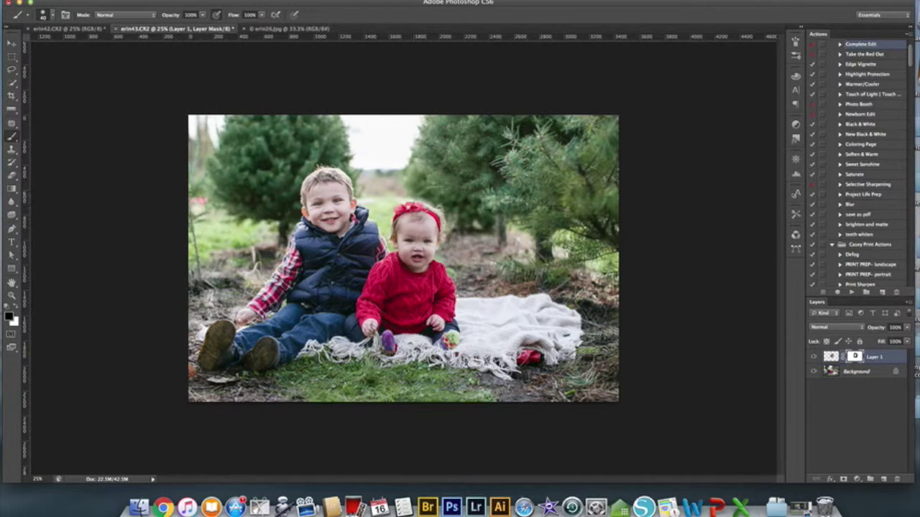
{"action": "key", "text": "super+equal"}
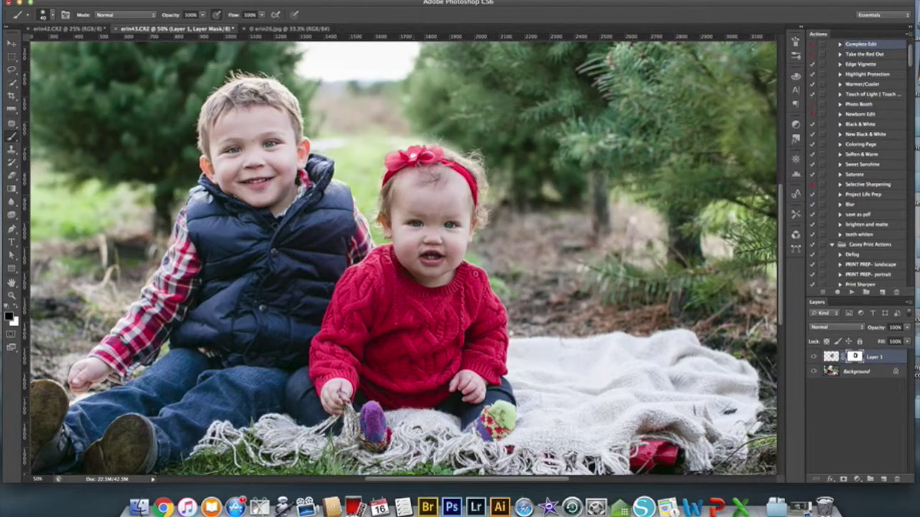
Step: Hide Layer 1 and compare the two source photos, erin42.CR2 and erin43.CR2, with the finished erin26.jpg
{"action": "left_click", "coordinate": [814, 356]}
{"action": "left_click", "coordinate": [813, 356]}
{"action": "key", "text": "super+minus"}
{"action": "key", "text": "m"}
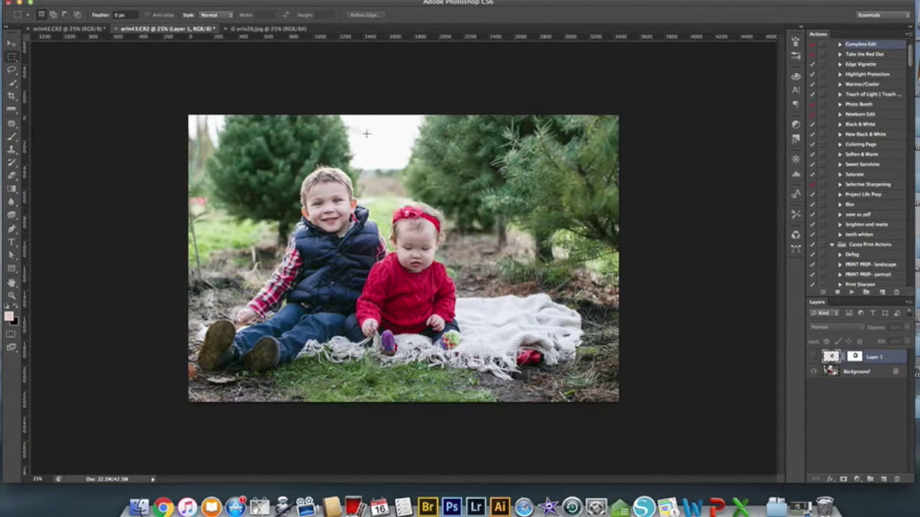
{"action": "left_click", "coordinate": [88, 29]}
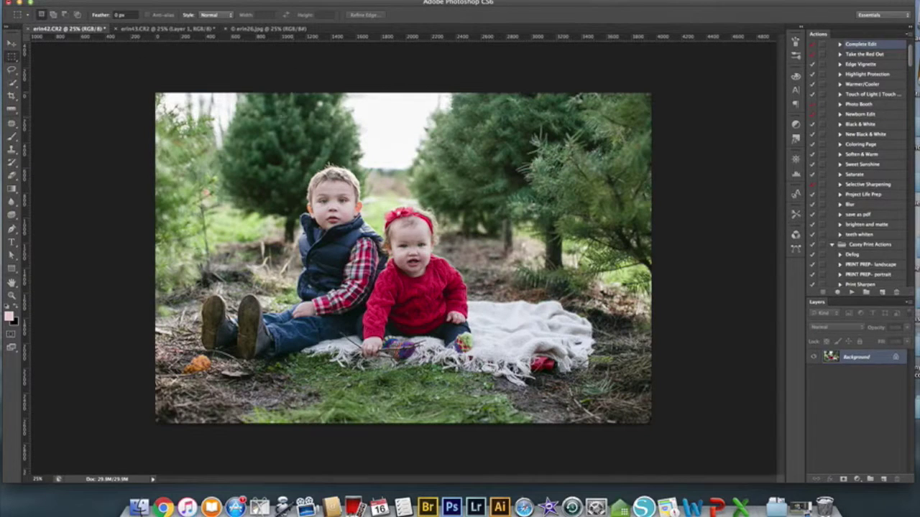
{"action": "left_click", "coordinate": [168, 28]}
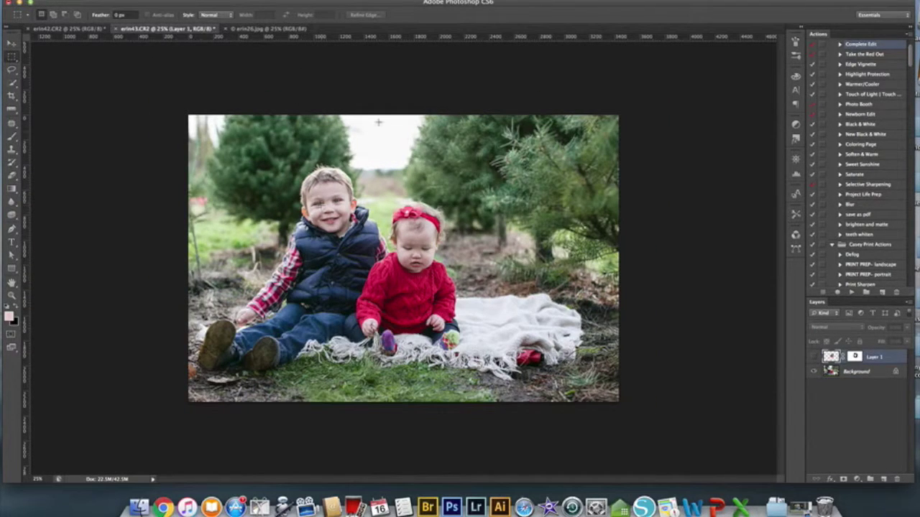
{"action": "left_click", "coordinate": [269, 30]}
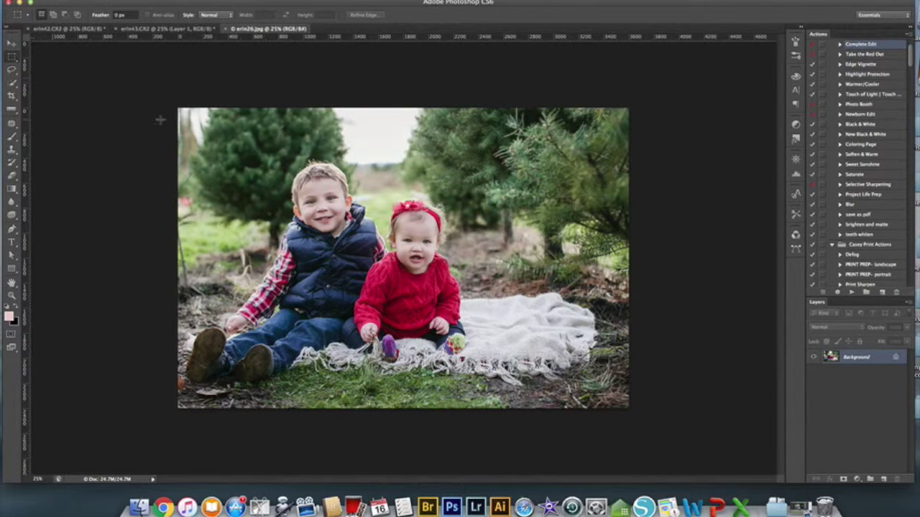
{"action": "key", "text": "super+plus"}
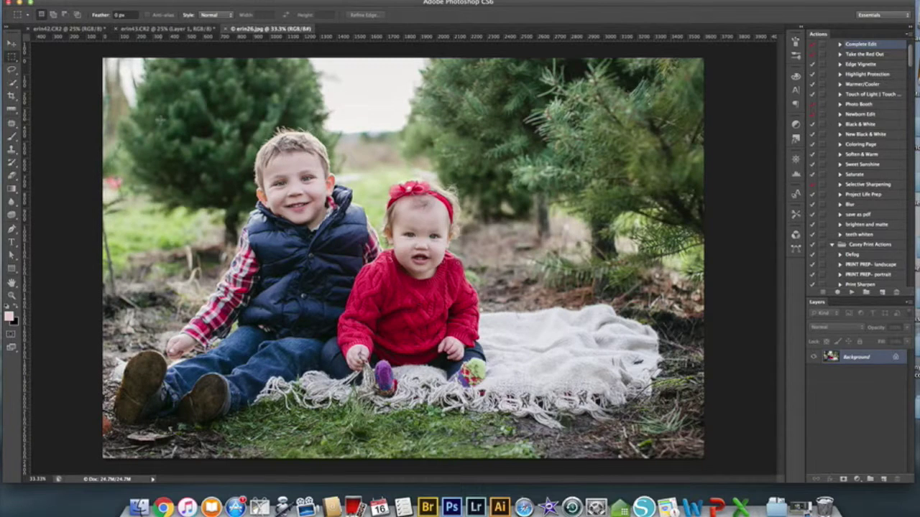